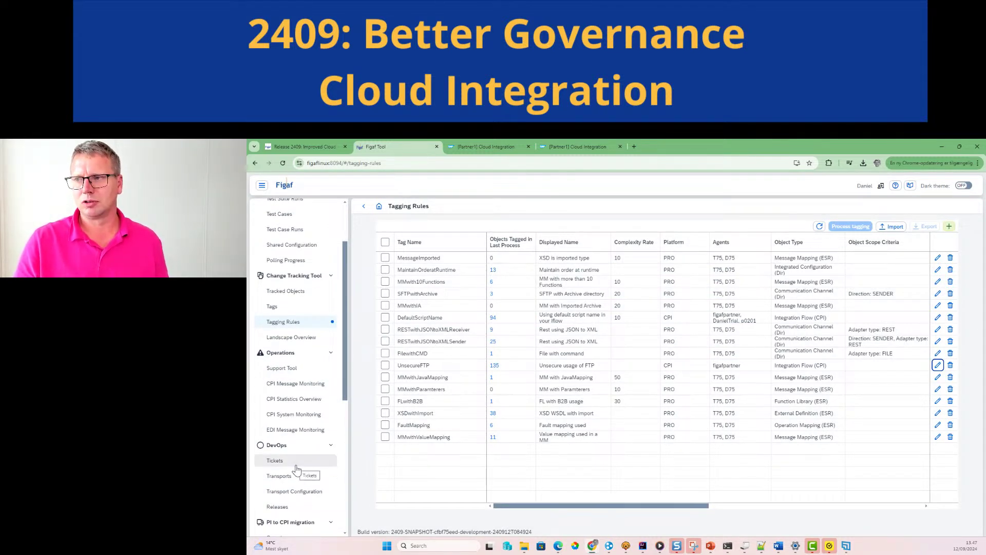
# Open the Figaf instance on sapserv02 in a new browser tab and display its DevOps transports list.
pyautogui.click(633, 146)
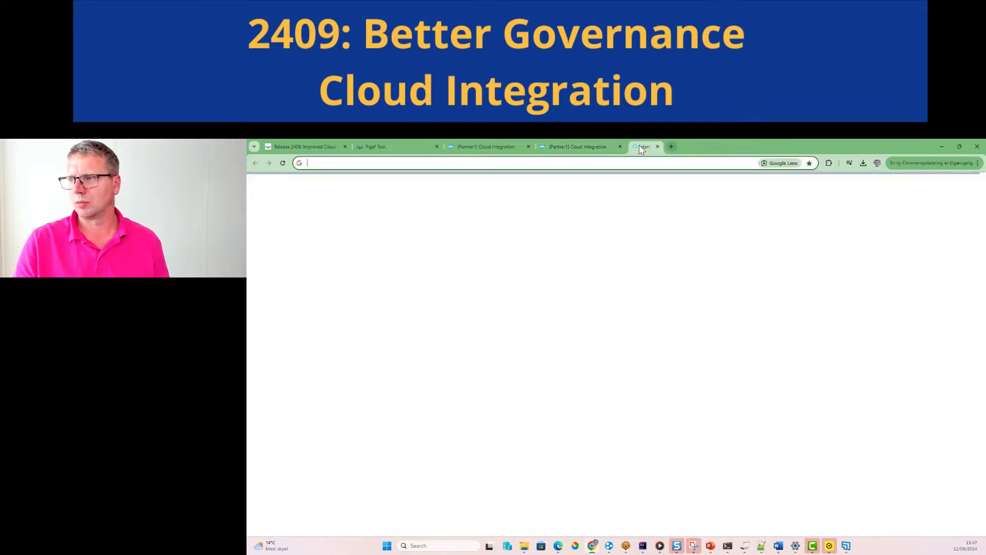
pyautogui.write('sa')
pyautogui.press('Return')
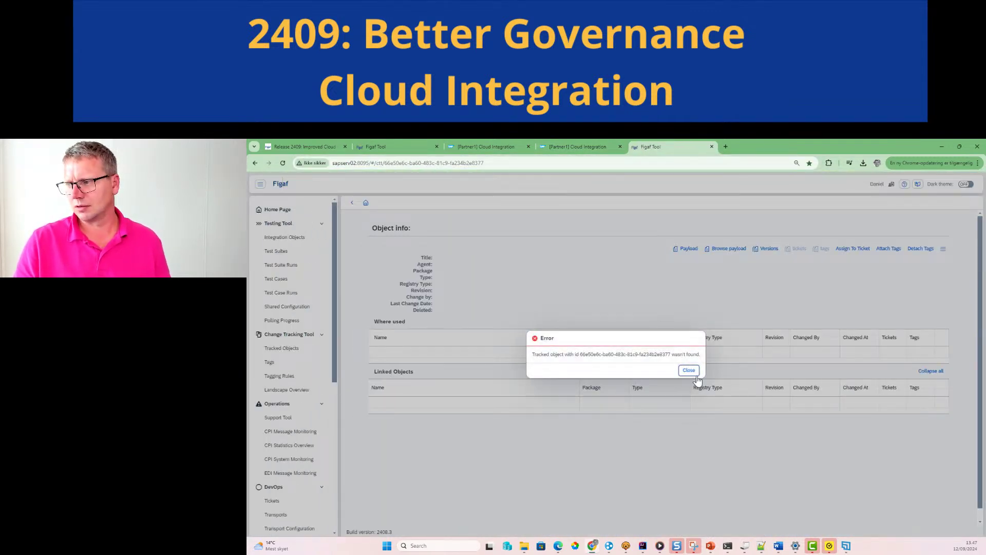
pyautogui.click(689, 371)
pyautogui.scroll(-2, 275, 407)
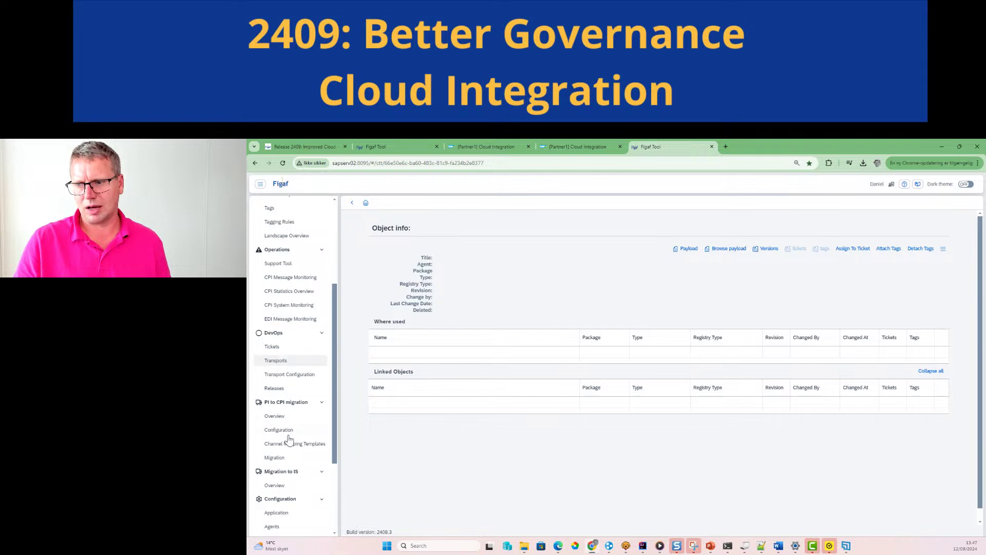
pyautogui.click(286, 360)
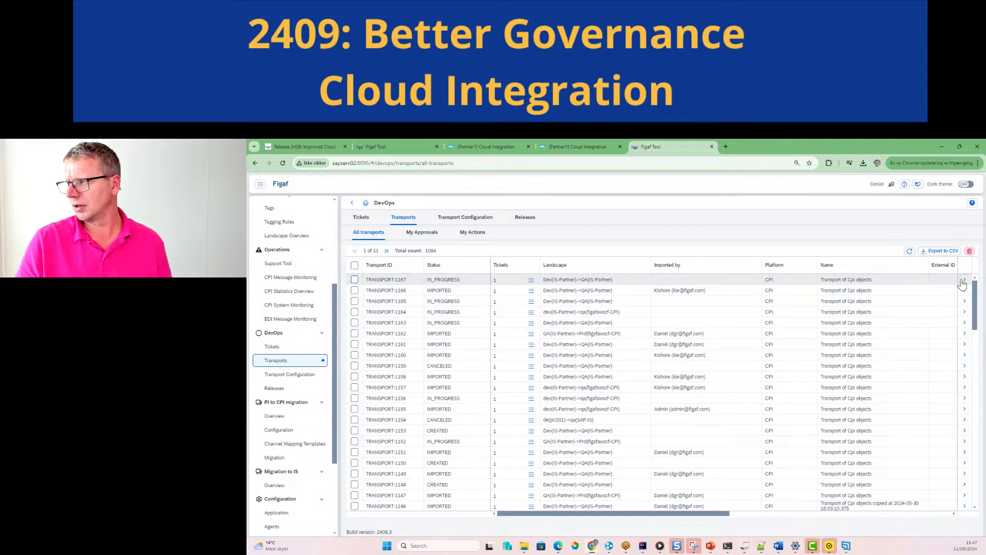
# Open TRANSPORT-1167 and inspect the error and the Git validation warning of its kieinv_1109 iFlow.
pyautogui.click(960, 280)
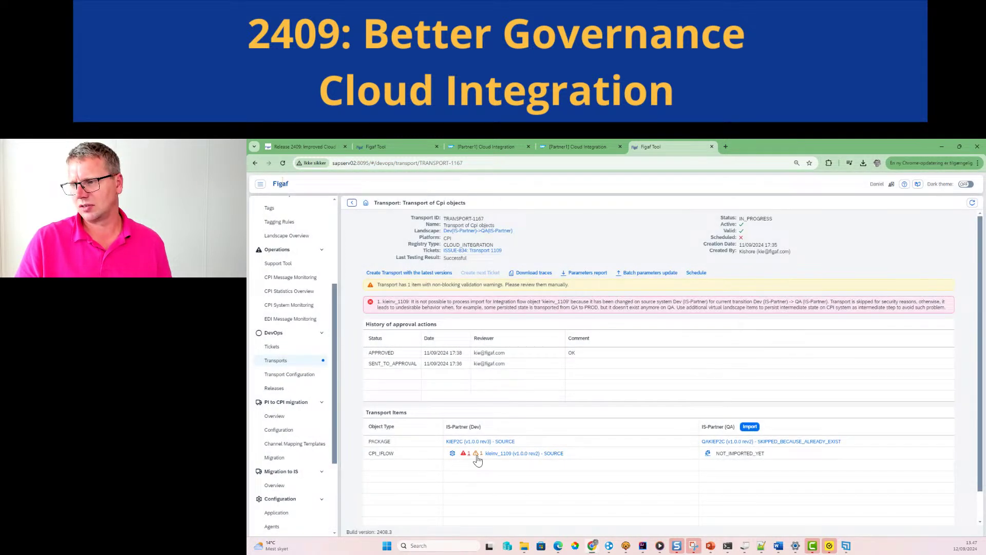
pyautogui.click(463, 454)
pyautogui.press('Escape')
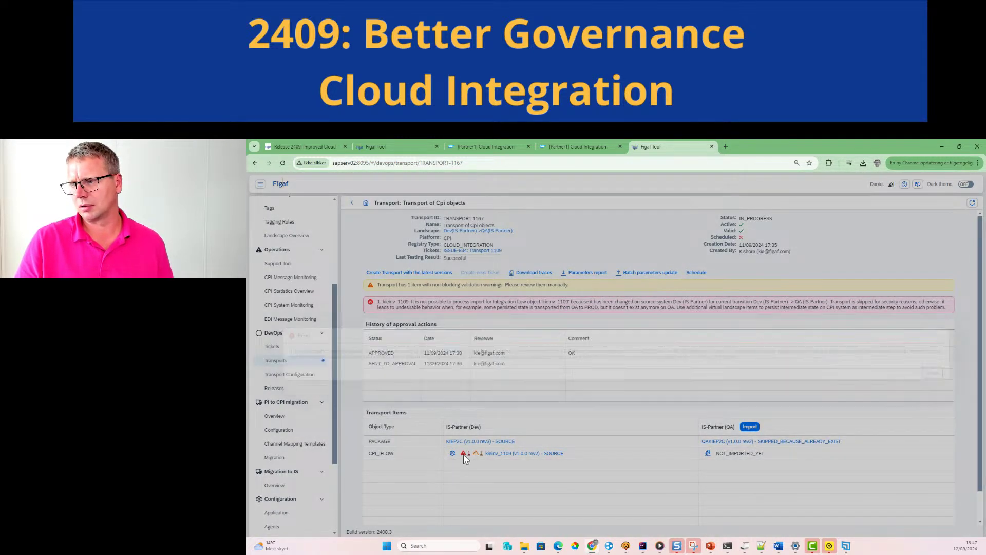
pyautogui.click(475, 453)
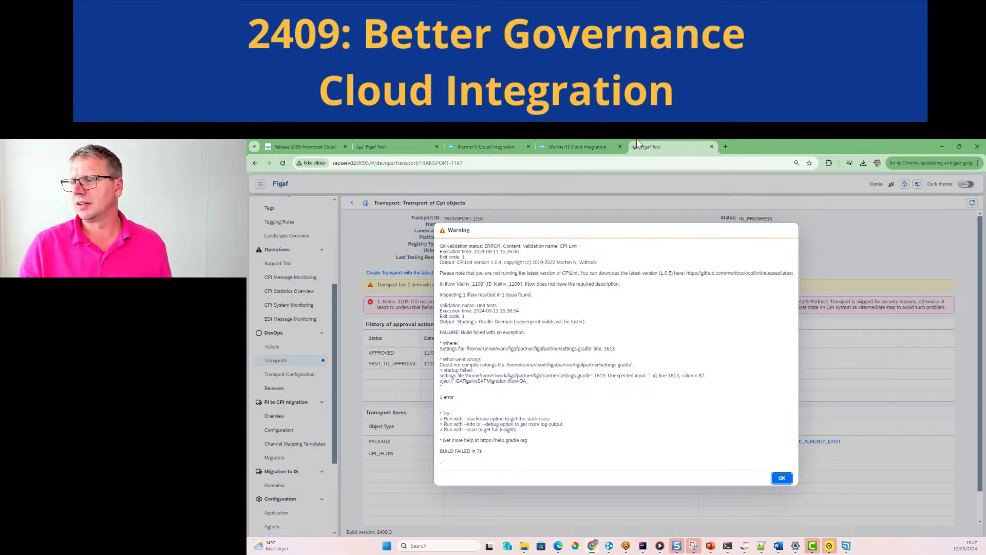
# Return to the Release 2409 article and read on to the section about BPMN interfaces in the assessment report.
pyautogui.click(396, 146)
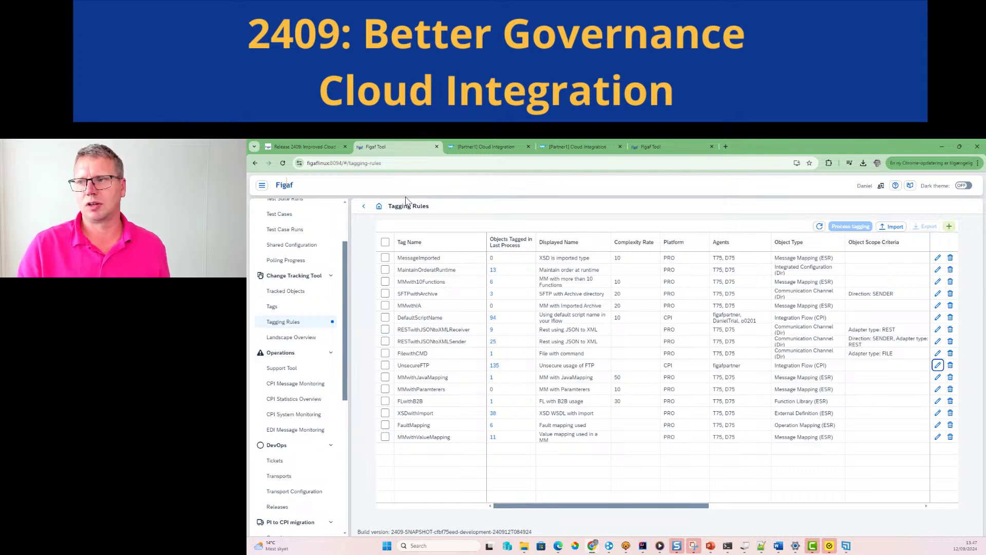
pyautogui.click(328, 148)
pyautogui.scroll(-3, 415, 362)
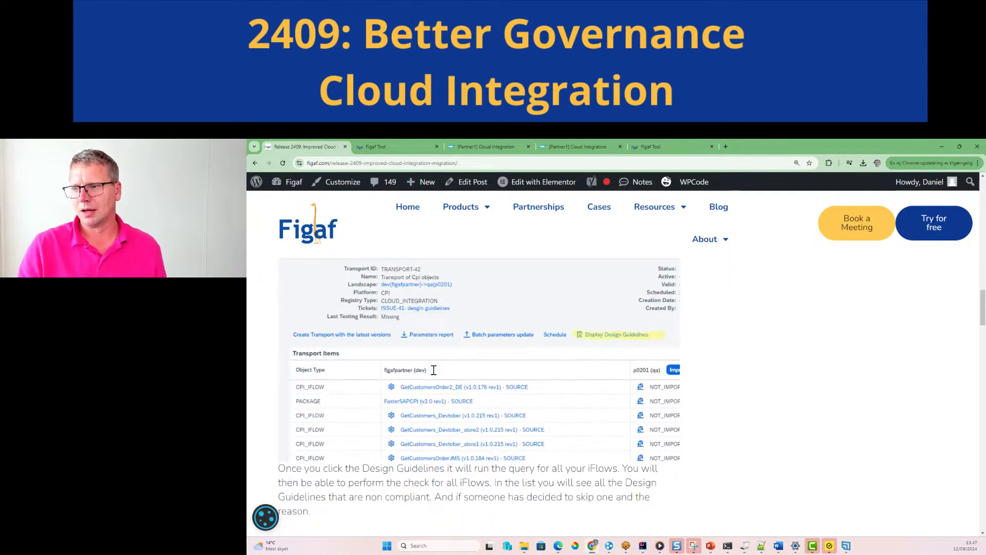
pyautogui.scroll(-3, 393, 386)
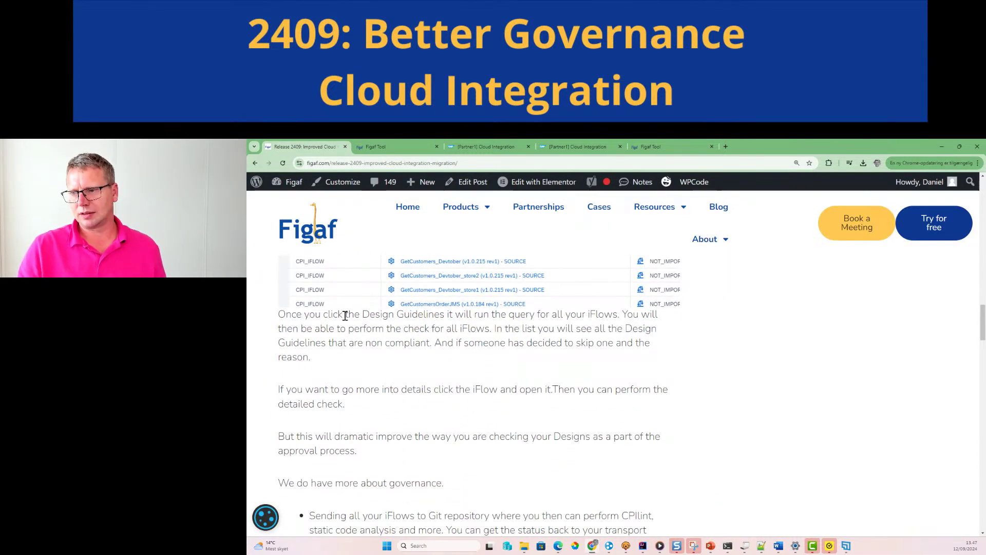
pyautogui.scroll(-2, 346, 316)
pyautogui.scroll(-5, 349, 331)
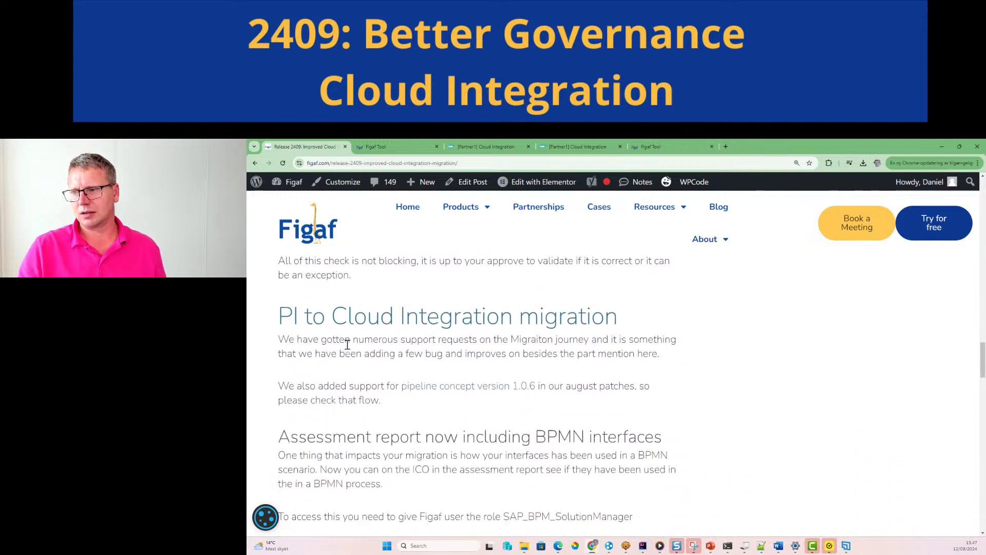
pyautogui.scroll(-3, 358, 363)
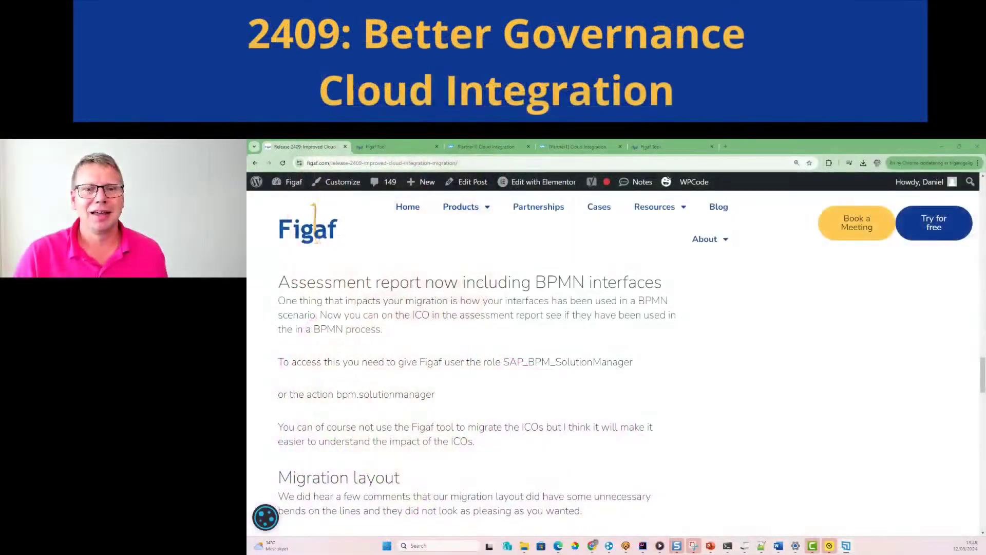
# Generate the report from the PI to CPI migration overview and open the downloaded migration-overview workbook in Excel.
pyautogui.click(380, 146)
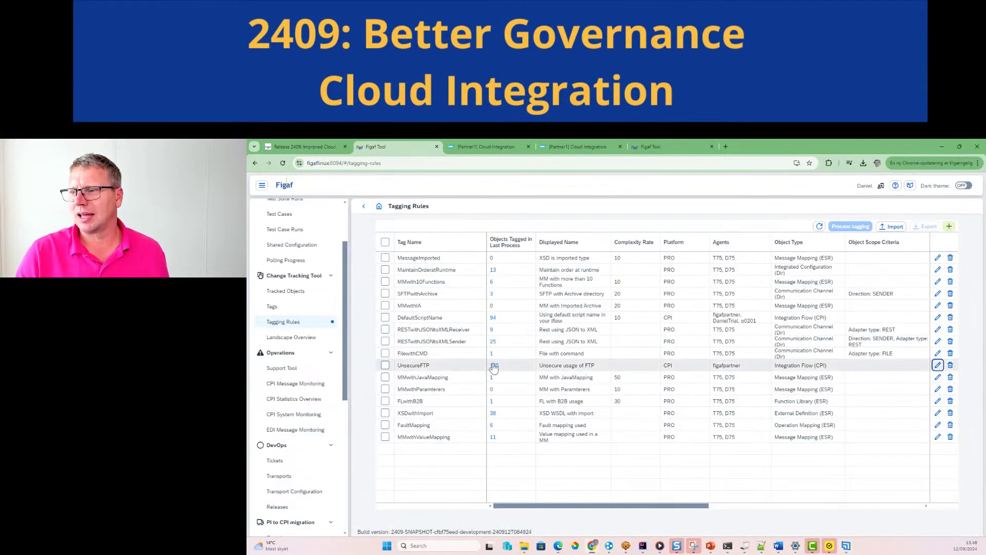
pyautogui.scroll(-3, 295, 390)
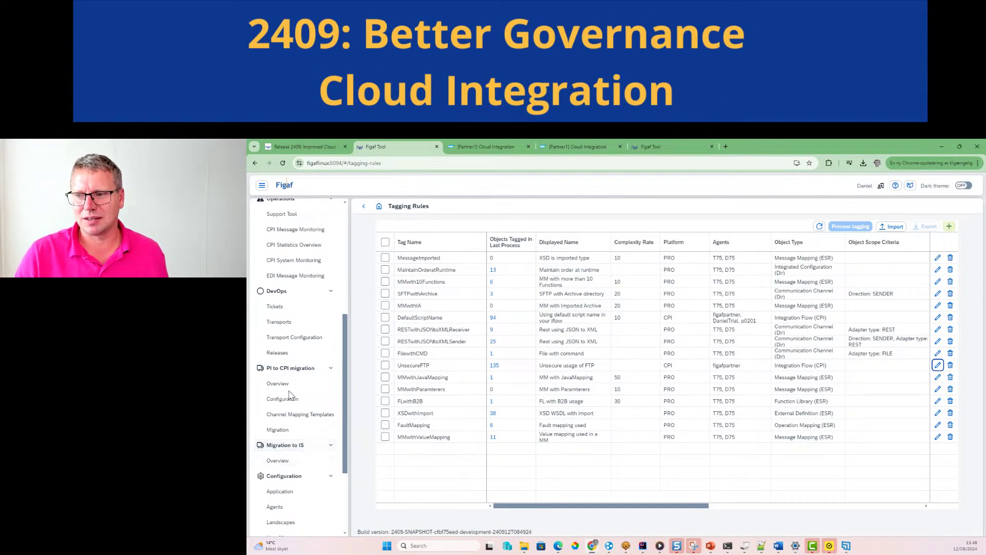
pyautogui.click(288, 386)
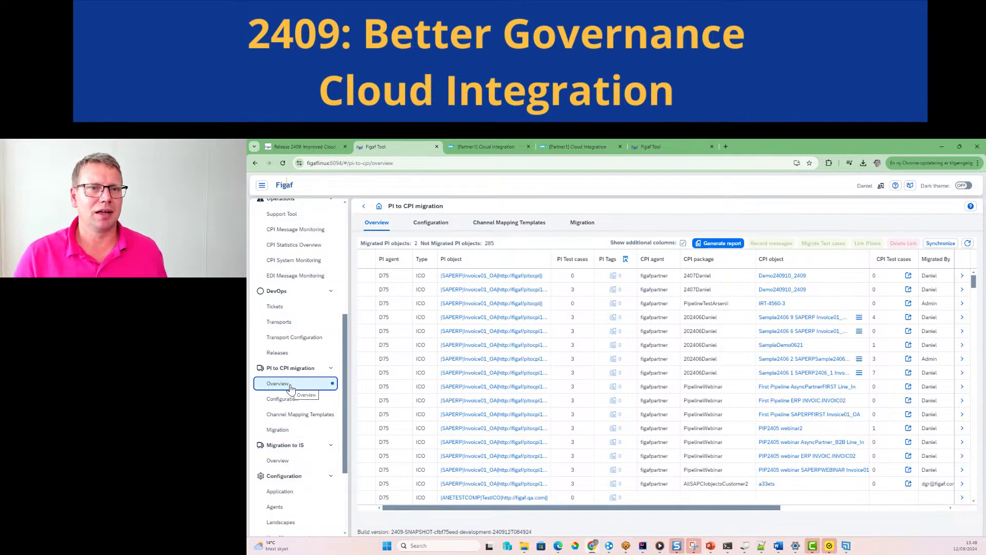
pyautogui.click(730, 245)
pyautogui.click(636, 374)
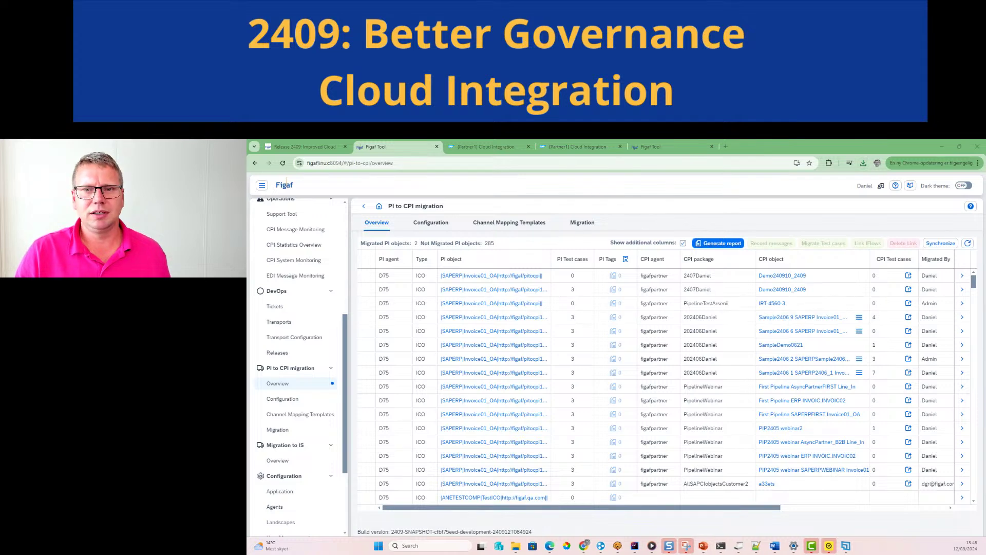
pyautogui.doubleClick(781, 218)
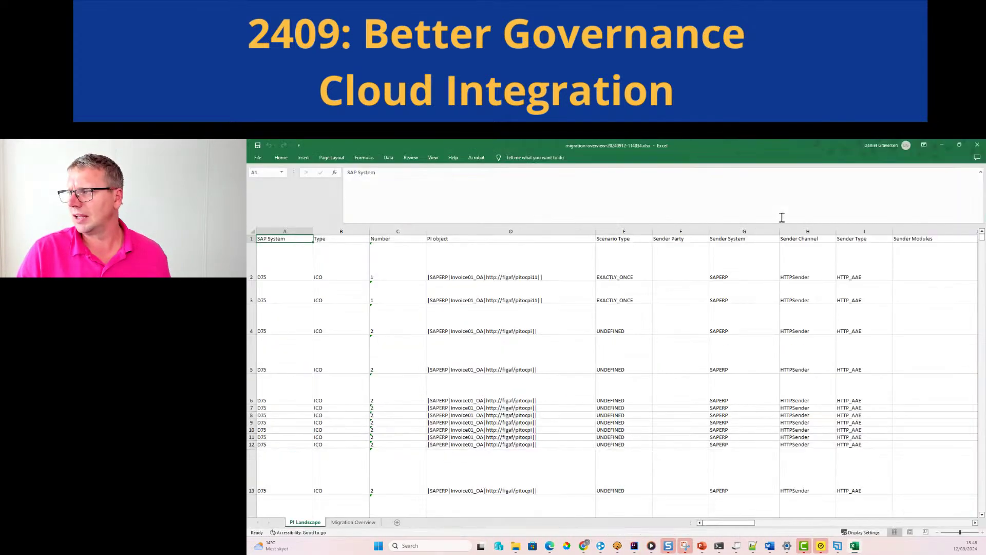
# Look through the PI object, scenario type and sender columns of the PI Landscape sheet.
pyautogui.click(527, 357)
pyautogui.press('Up')
pyautogui.press('Up')
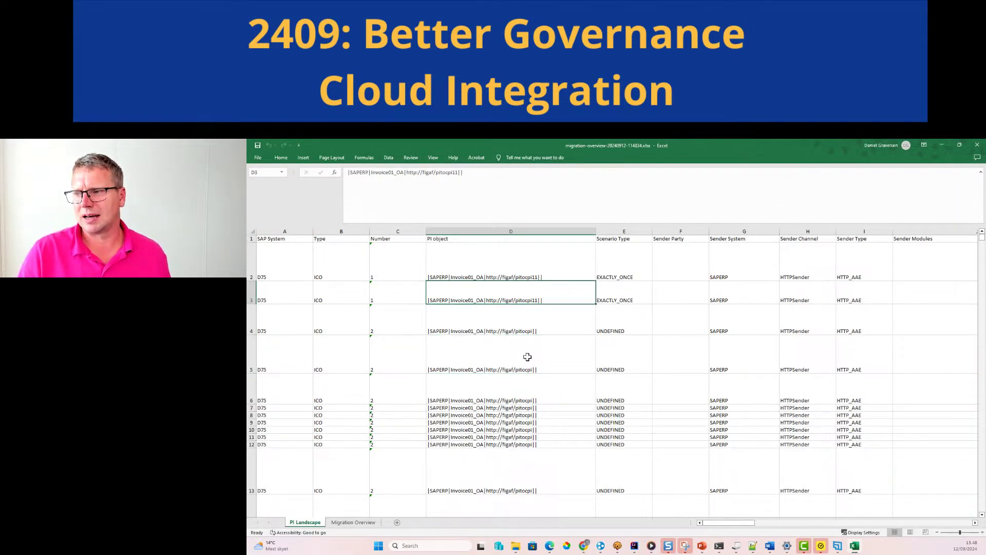
pyautogui.press('Right')
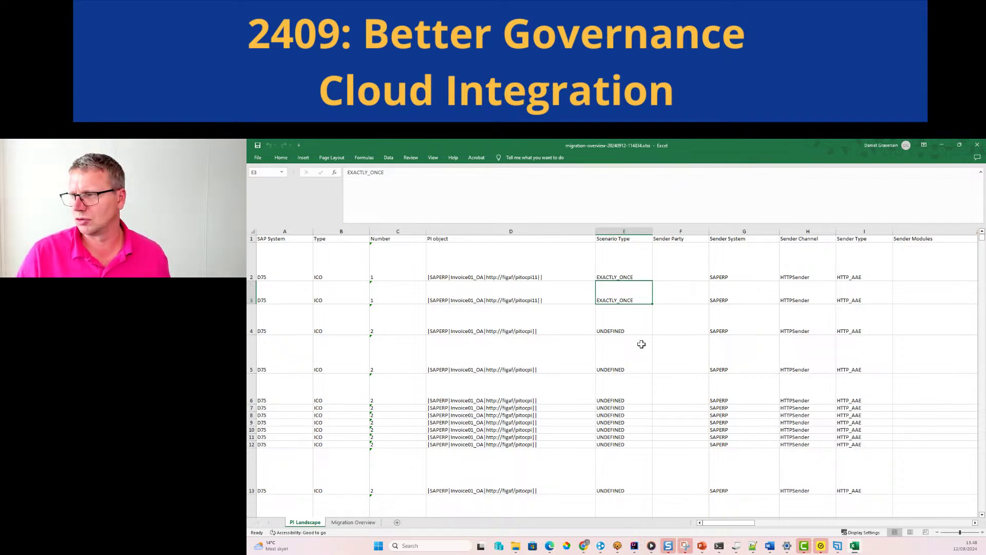
pyautogui.moveTo(868, 347); pyautogui.dragTo(918, 361)
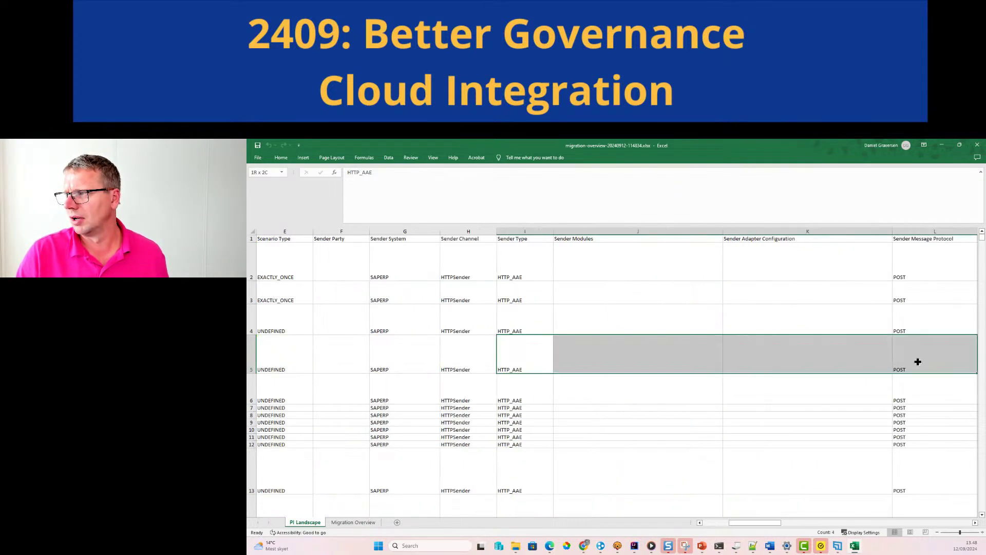
# Add filters to the header row of the PI Landscape sheet.
pyautogui.click(757, 239)
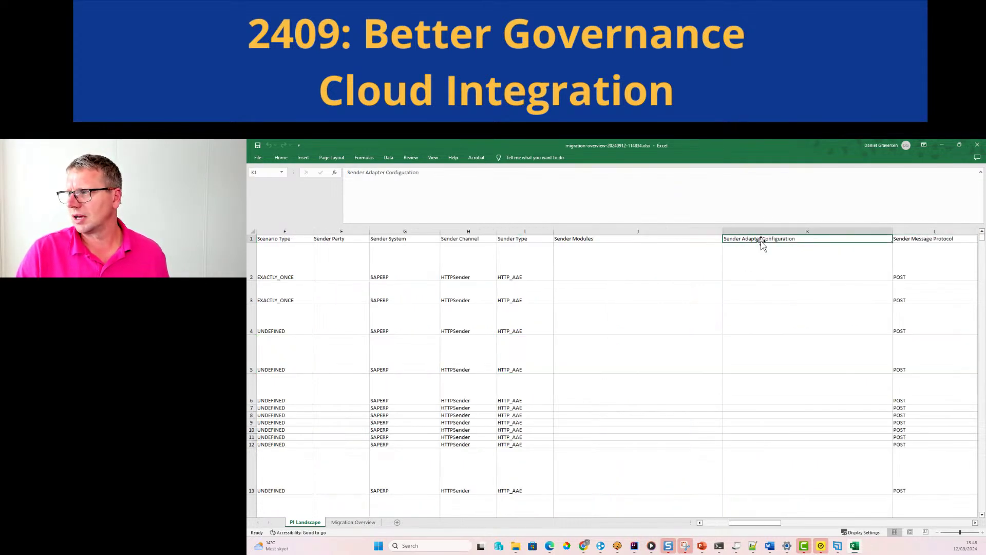
pyautogui.click(364, 157)
pyautogui.click(389, 157)
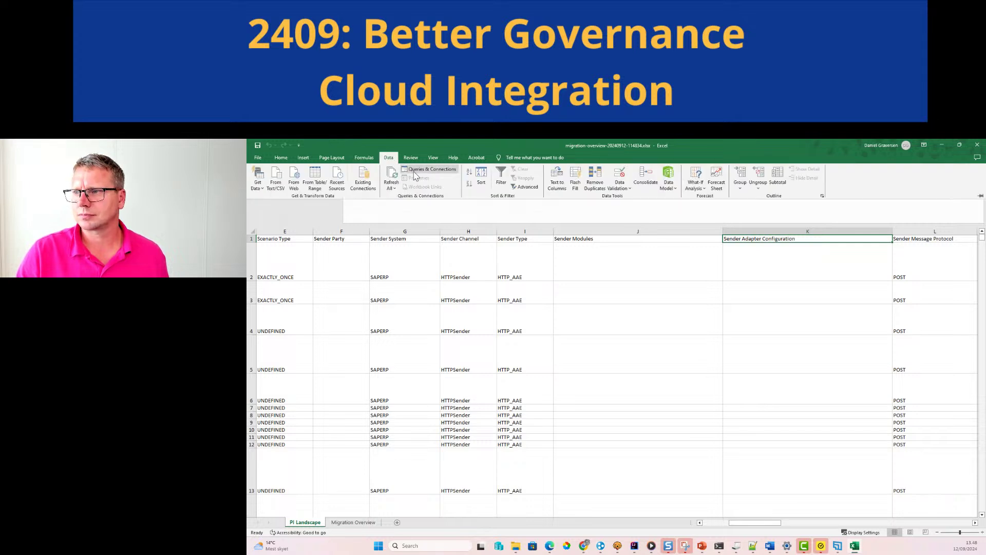
pyautogui.click(490, 177)
# Look across the sender columns of the PI Landscape sheet to find the Sender Tags and Sender BPM columns.
pyautogui.click(837, 331)
pyautogui.press('Left')
pyautogui.press('Left')
pyautogui.press('Left')
pyautogui.press('Left')
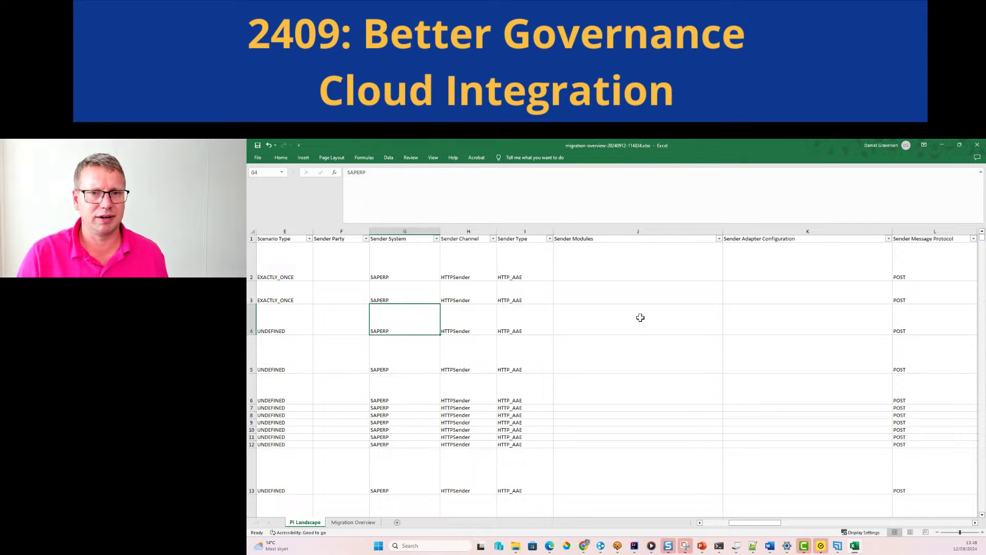
pyautogui.press('Right')
pyautogui.press('Right')
pyautogui.press('Right')
pyautogui.press('Right')
pyautogui.press('Right')
pyautogui.press('Right')
pyautogui.press('Right')
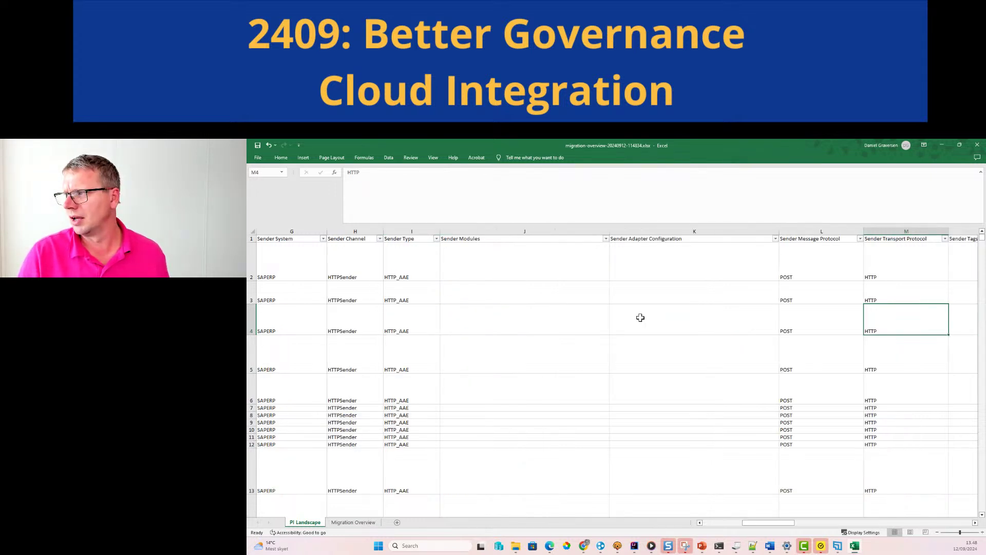
pyautogui.press('Right')
pyautogui.press('Left')
pyautogui.press('Left')
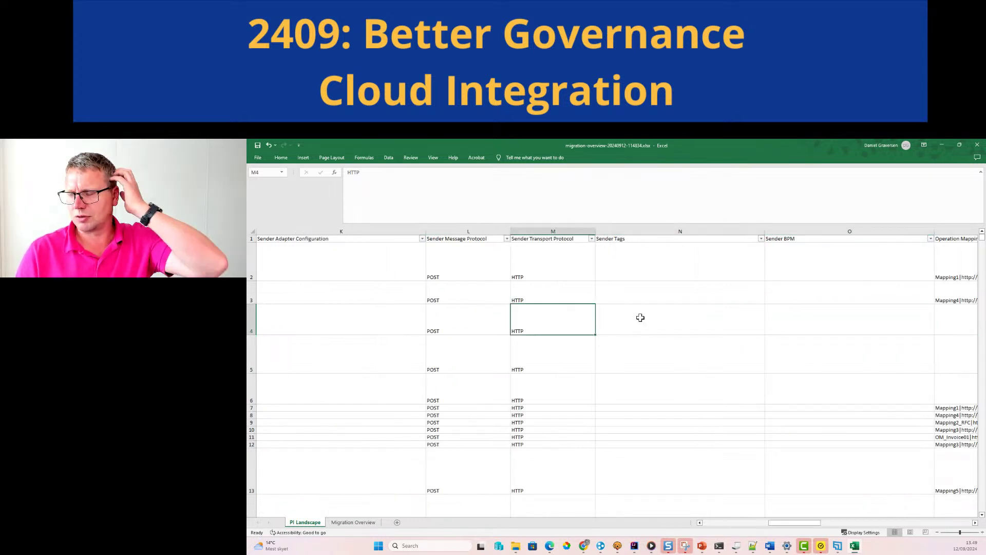
pyautogui.press('Right')
pyautogui.press('Right')
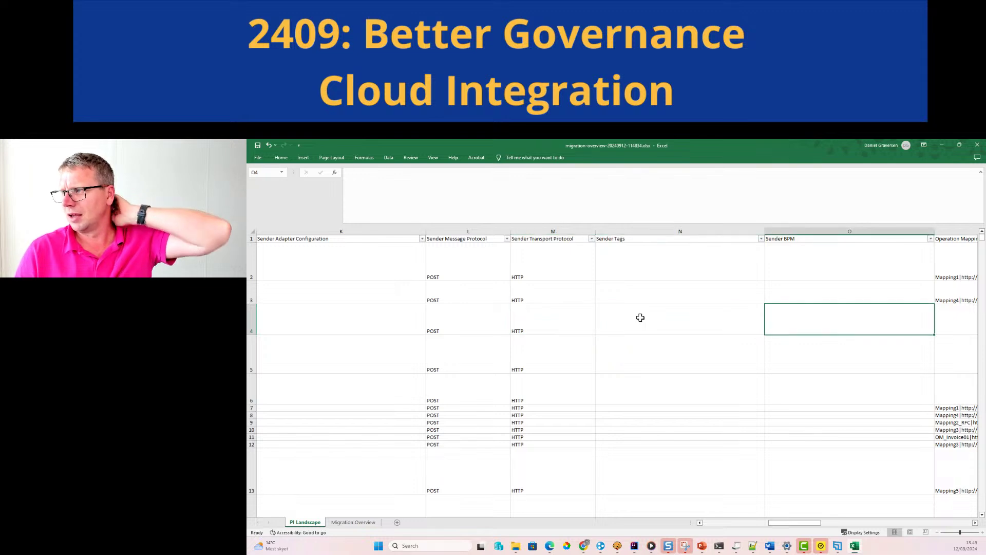
pyautogui.press('Left')
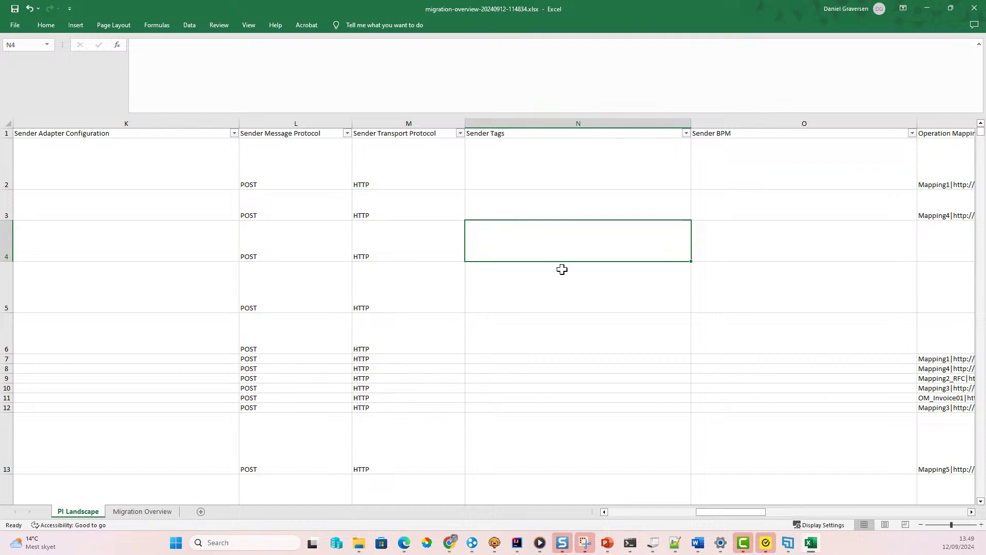
# Filter the Sender BPM column to exclude blank entries.
pyautogui.click(912, 133)
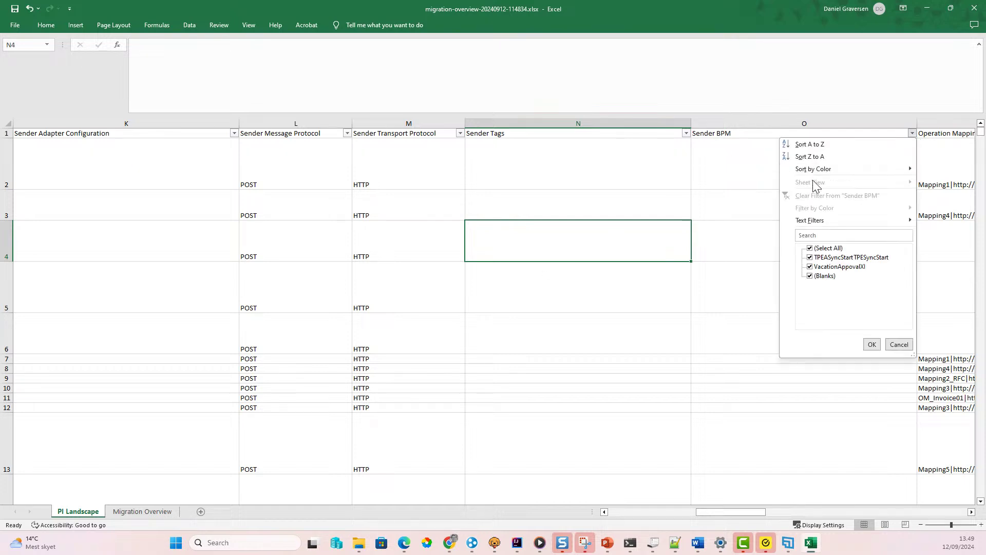
pyautogui.click(819, 276)
pyautogui.click(871, 344)
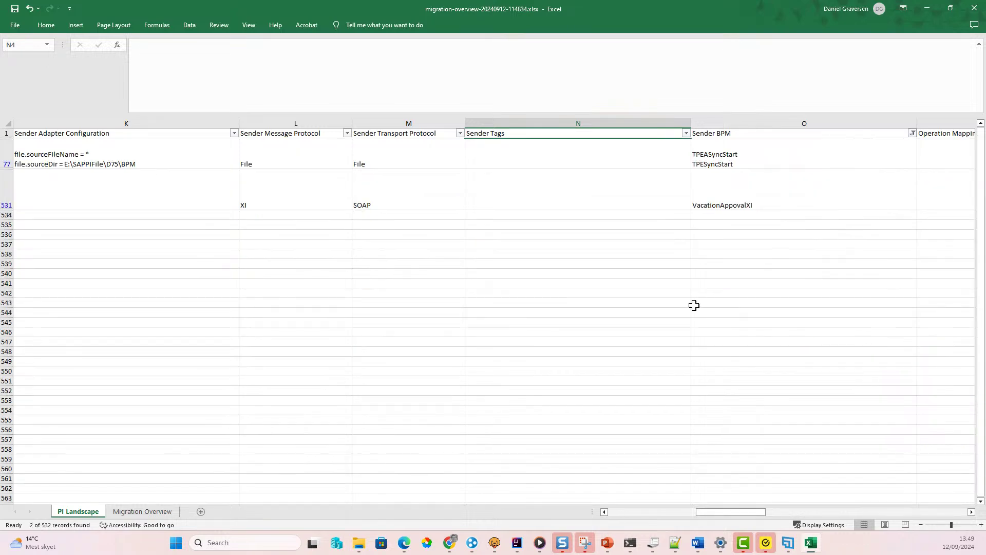
# Examine the sender systems and PI object names of the interfaces left by the Sender BPM filter.
pyautogui.moveTo(659, 264); pyautogui.dragTo(193, 169)
pyautogui.click(168, 154)
pyautogui.press('Left')
pyautogui.press('Left')
pyautogui.press('Left')
pyautogui.press('Left')
pyautogui.press('Left')
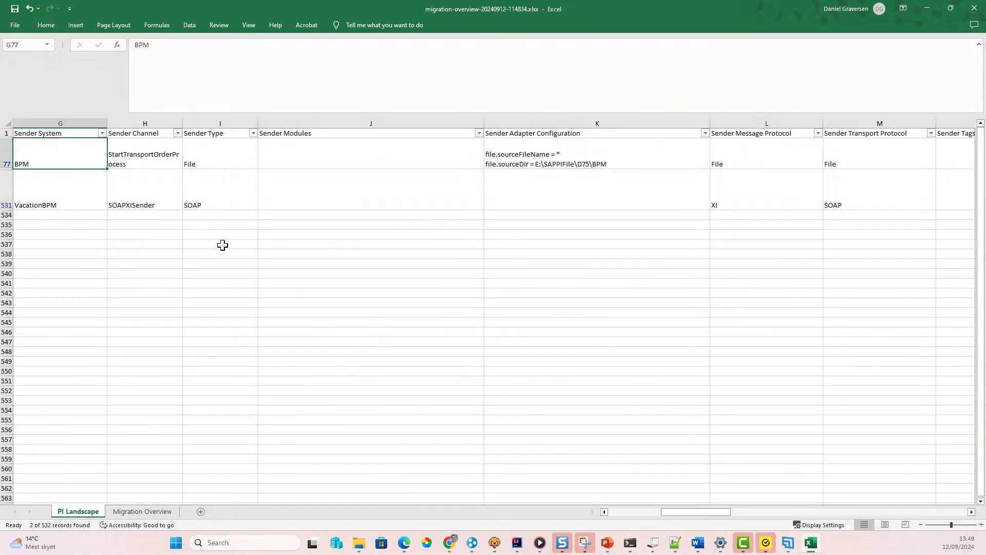
pyautogui.press('Right')
pyautogui.press('Down')
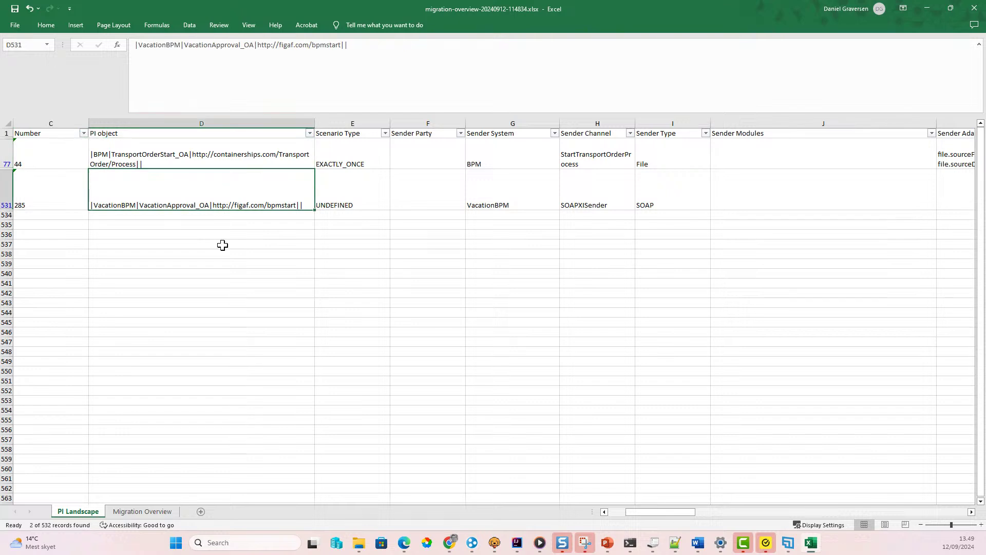
pyautogui.press('Up')
pyautogui.press('Down')
# Check the VacationBPM interface's row across its sender columns as far as the Sender BPM entry.
pyautogui.press('Right')
pyautogui.press('Right')
pyautogui.press('Right')
pyautogui.press('Right')
pyautogui.press('Right')
pyautogui.press('Right')
pyautogui.press('Right')
pyautogui.press('Right')
pyautogui.press('Right')
pyautogui.press('Right')
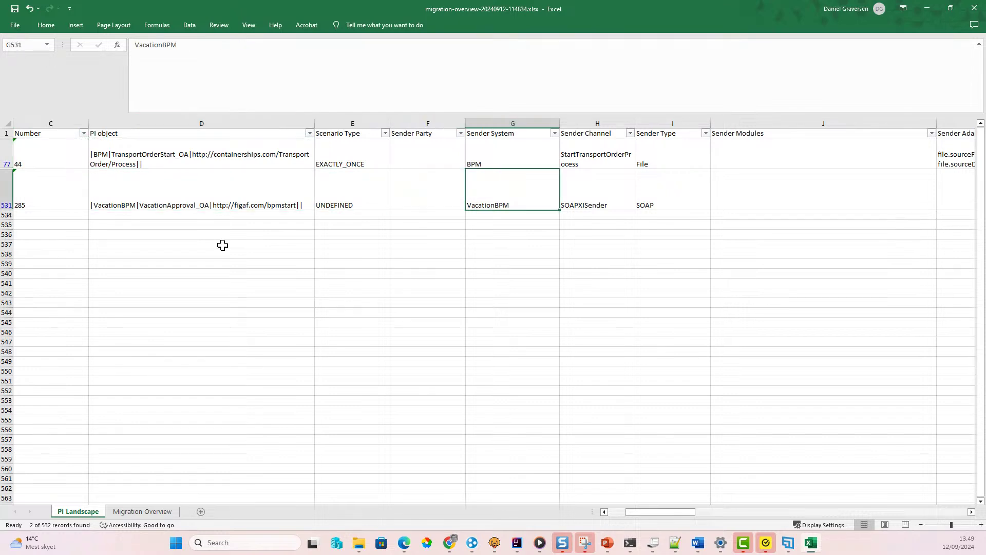
pyautogui.press('Right')
pyautogui.press('Right')
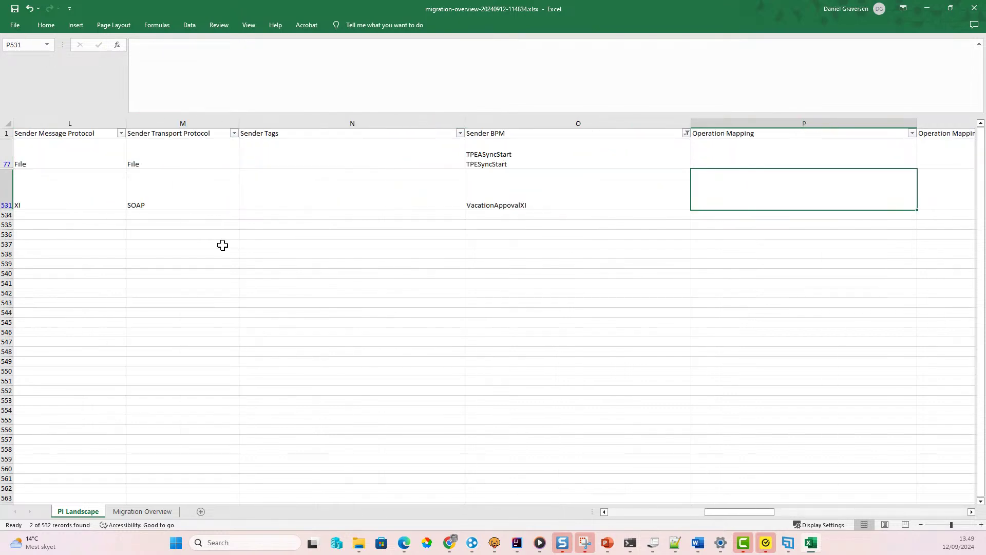
pyautogui.press('Left')
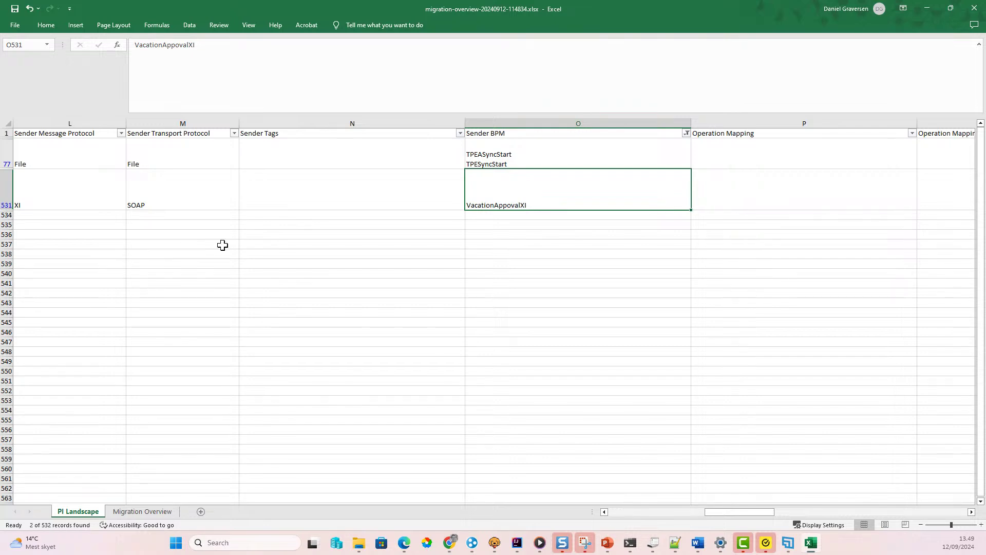
# Reset the Sender BPM column's filter to include all entries, blanks included.
pyautogui.click(682, 135)
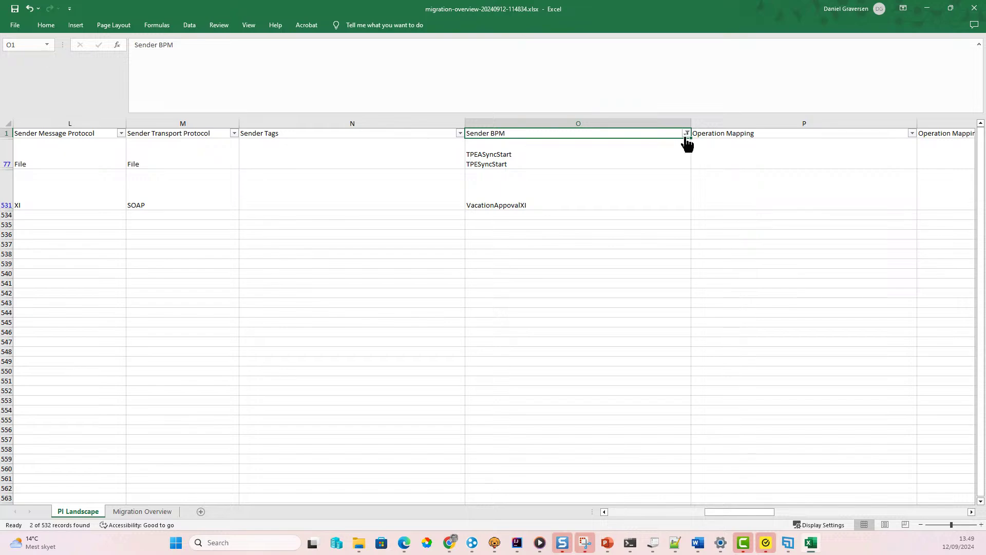
pyautogui.click(686, 134)
pyautogui.click(595, 249)
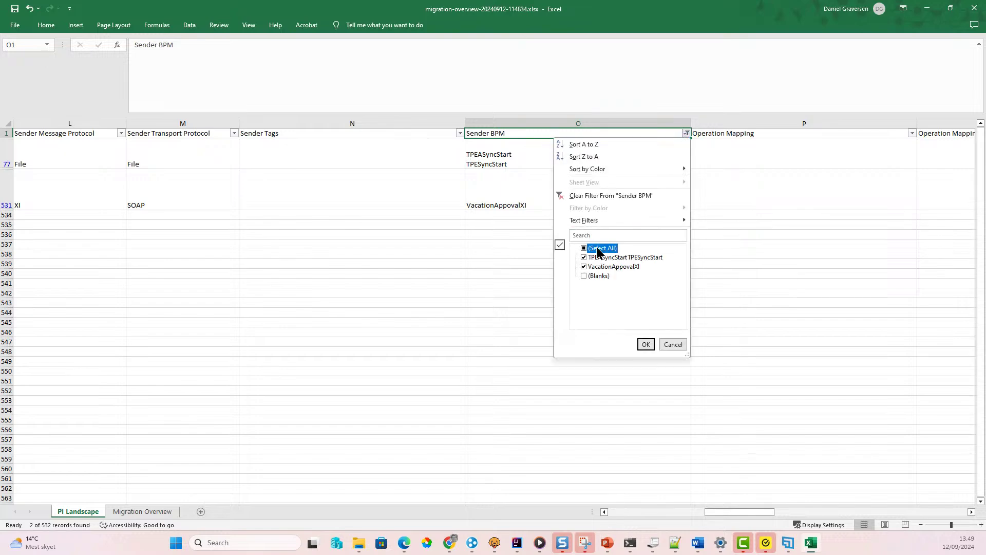
pyautogui.click(646, 345)
# Filter the Receiver BPM column to exclude blank entries and check the remaining interface's row back to its PI object and sender columns.
pyautogui.moveTo(732, 510); pyautogui.dragTo(867, 494)
pyautogui.click(702, 116)
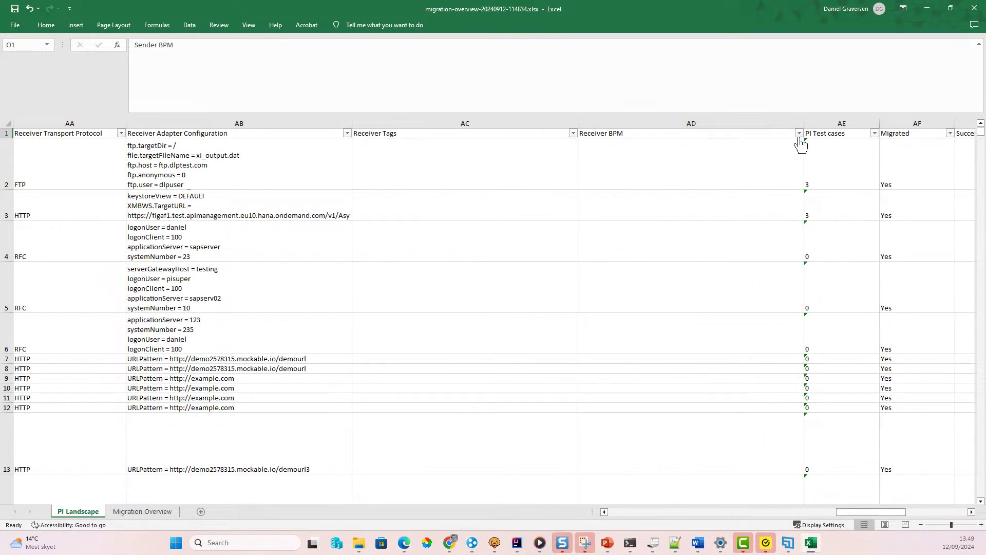
pyautogui.click(798, 134)
pyautogui.click(700, 267)
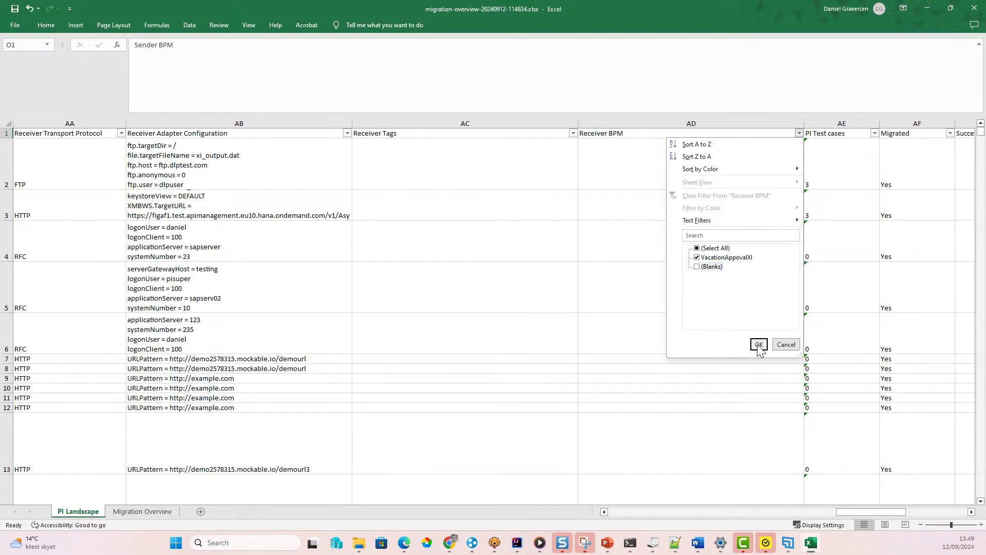
pyautogui.click(759, 345)
pyautogui.moveTo(556, 180); pyautogui.dragTo(843, 178)
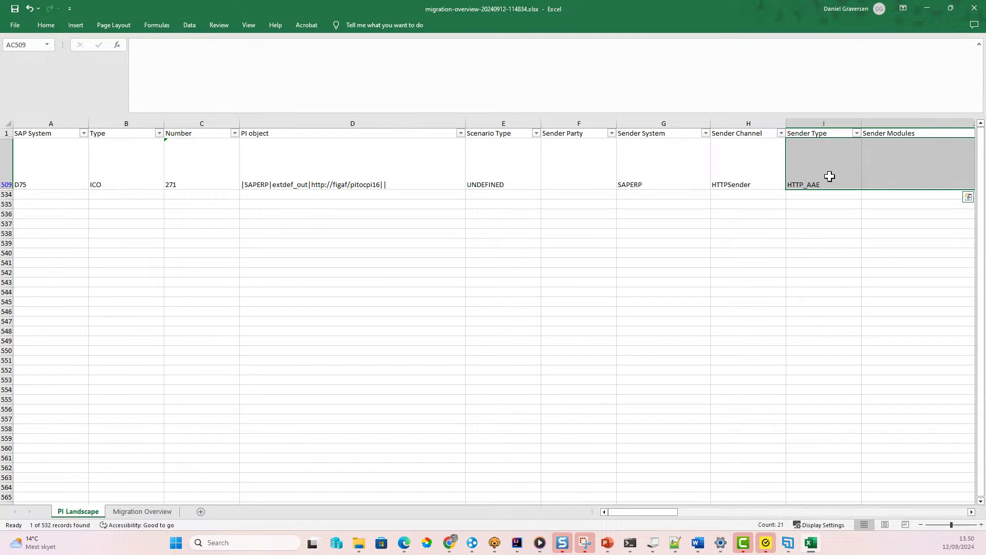
pyautogui.click(745, 232)
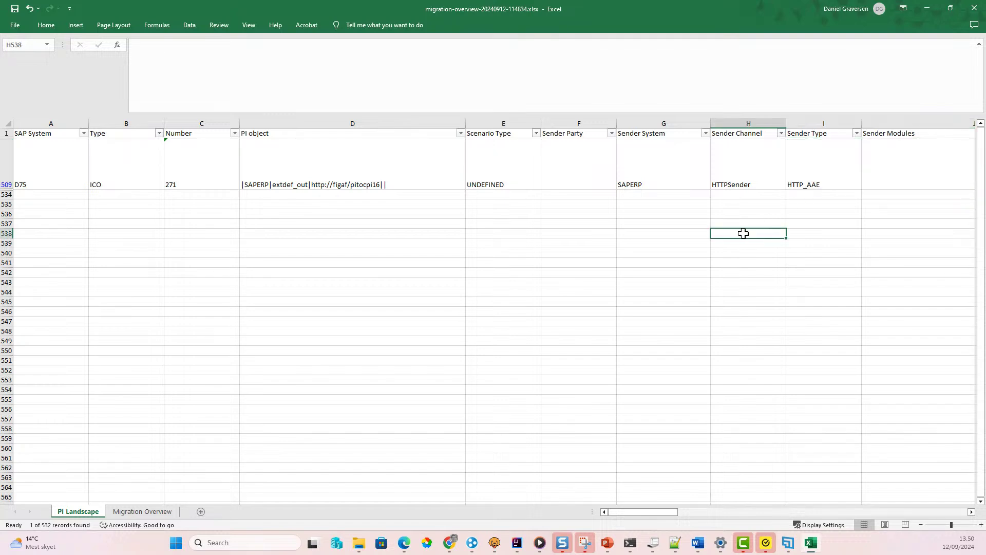
# Switch to the Release 2409 article in Chrome and compare the migration layouts of Demo240910_2408 and Demo240910_2409.
pyautogui.click(927, 7)
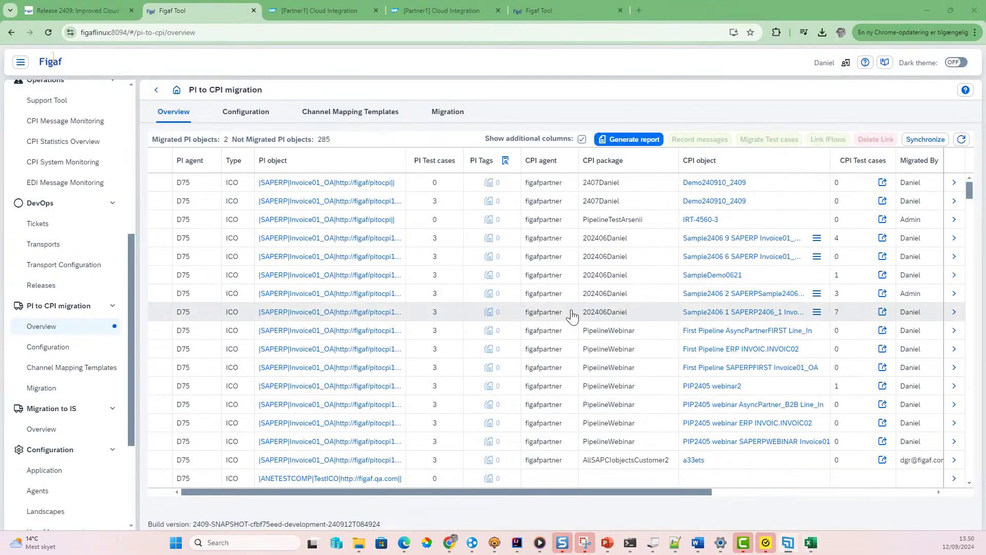
pyautogui.click(54, 10)
pyautogui.scroll(-6, 318, 354)
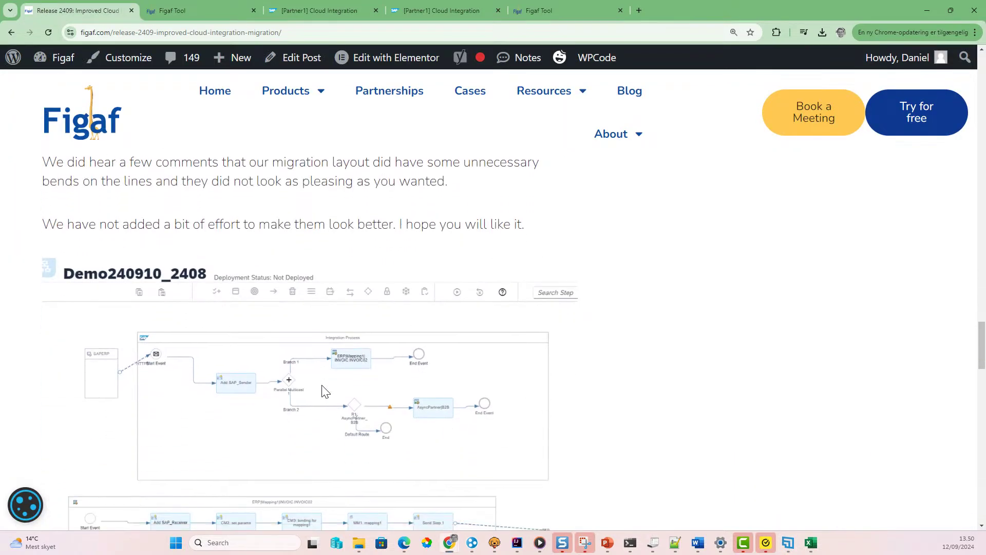
pyautogui.scroll(-3, 325, 391)
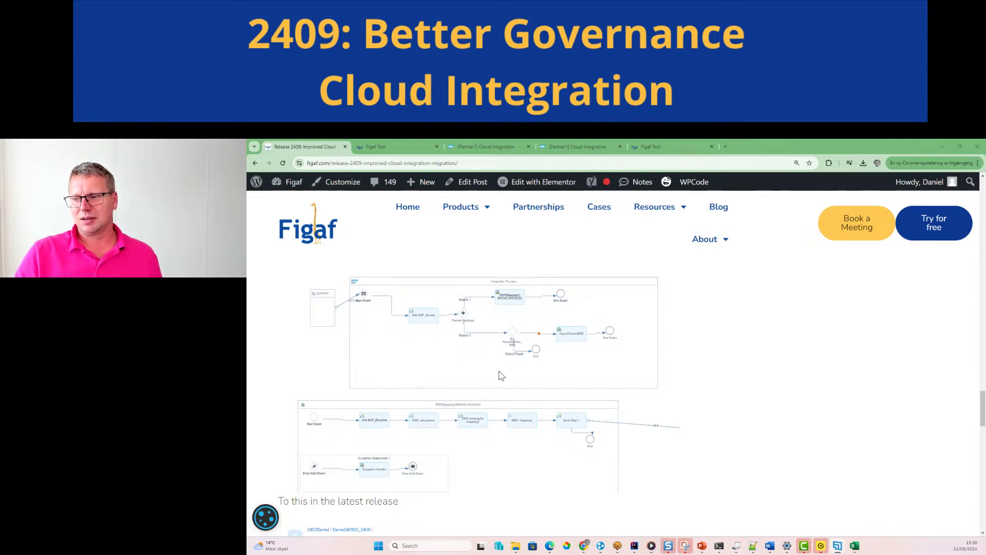
pyautogui.scroll(-3, 502, 375)
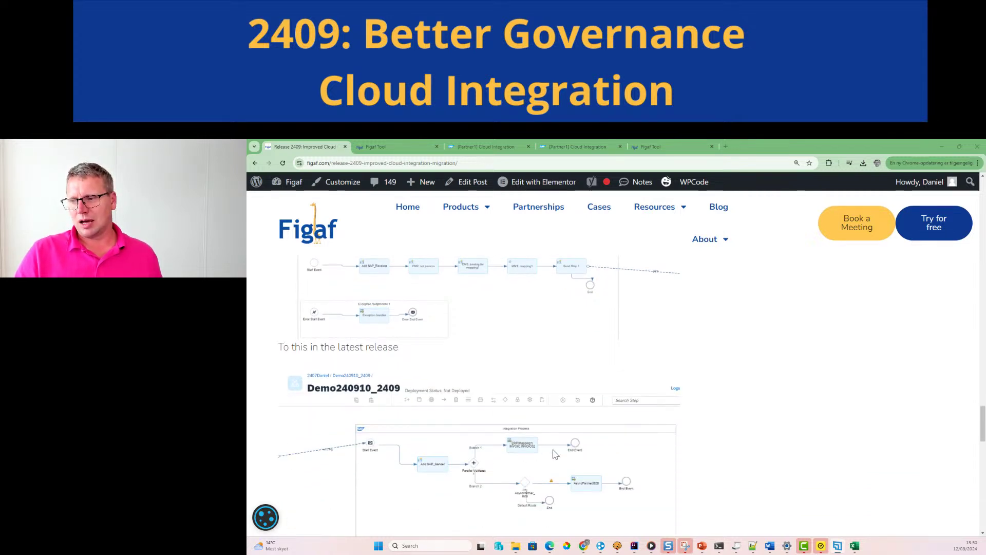